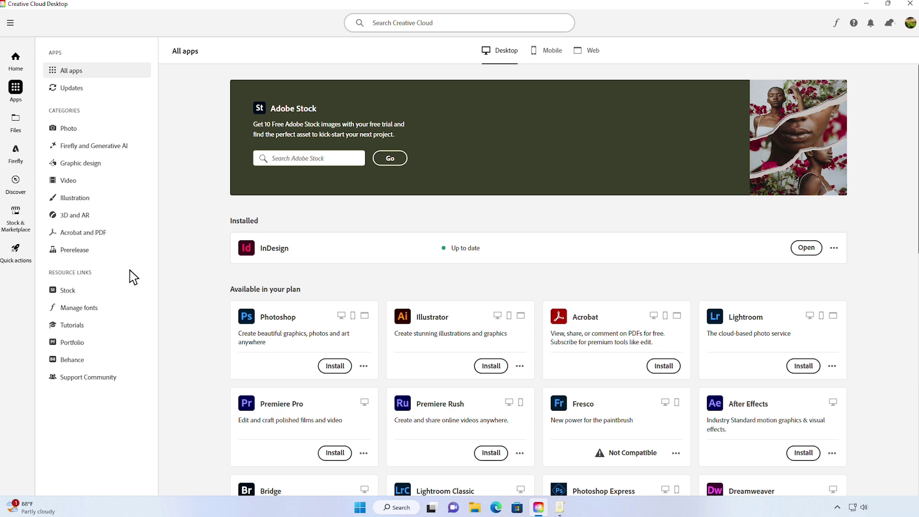
# Step: Review the added Adobe Fonts in Creative Cloud, then switch to InDesign's Untitled-1 document
pyautogui.click(99, 313)
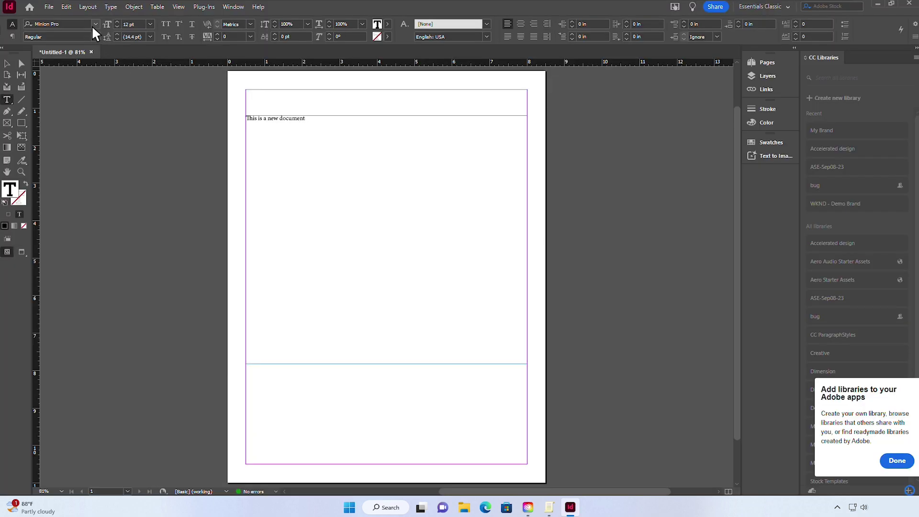
pyautogui.click(92, 25)
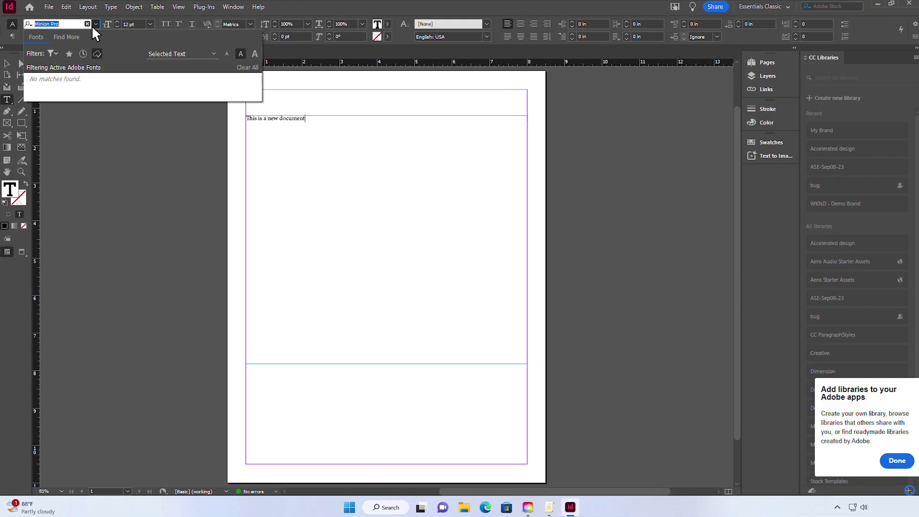
# Step: Open CoreSync-2024-08-17.log from the CoreSync temp folder in Notepad++
pyautogui.click(465, 507)
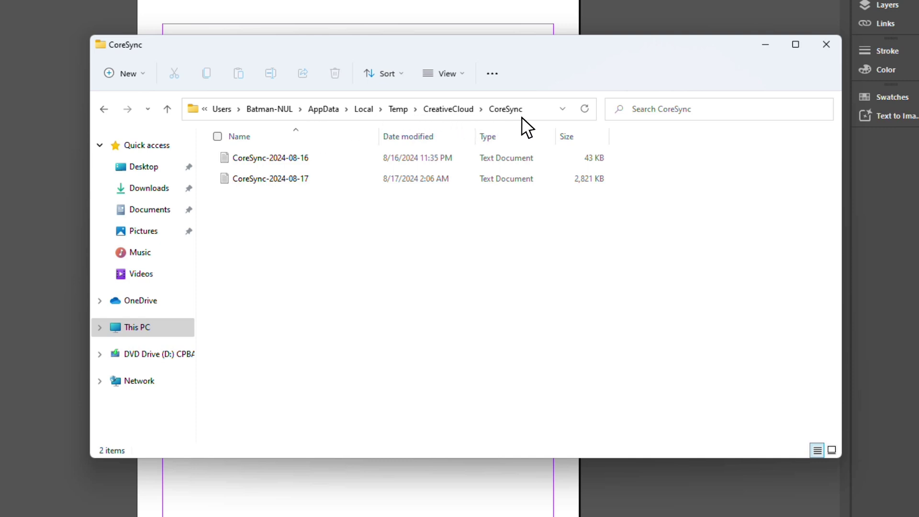
pyautogui.rightClick(280, 180)
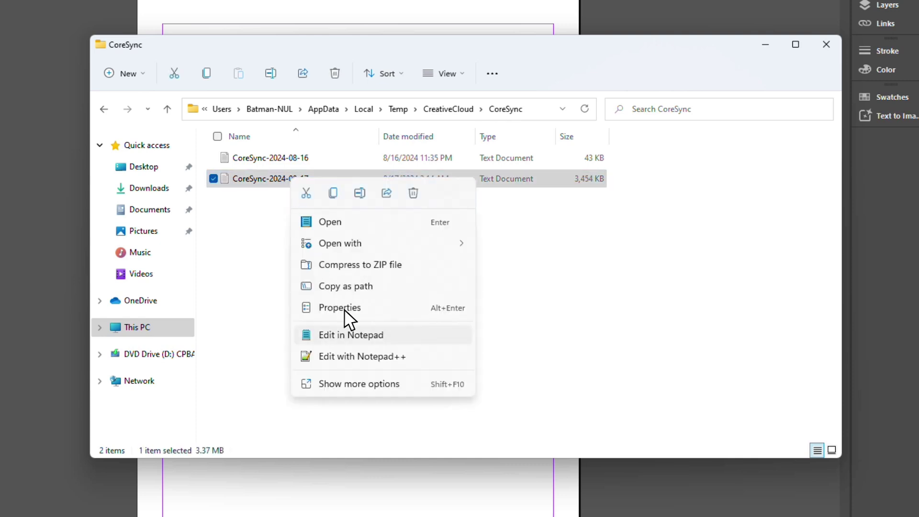
pyautogui.click(369, 358)
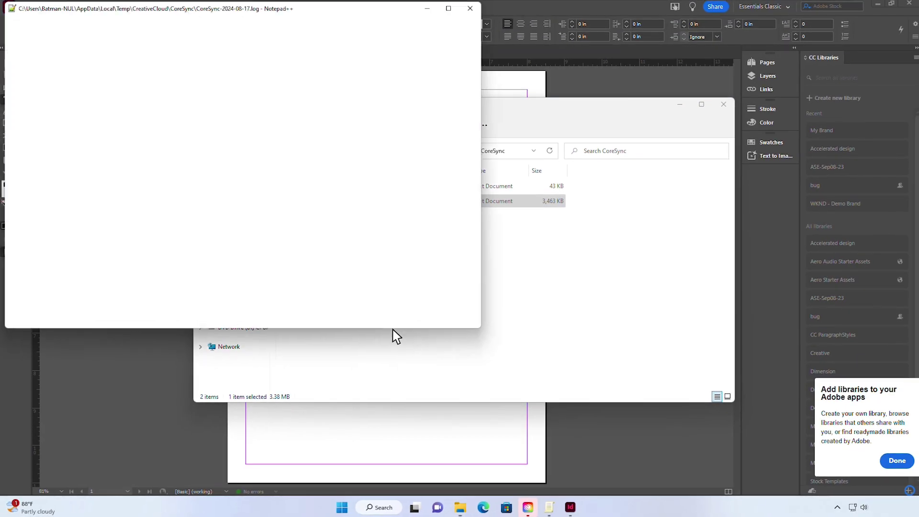
# Step: Search the log for AddFontResourceEx, locating the 'failed, code=0' error on line 2505
pyautogui.click(152, 27)
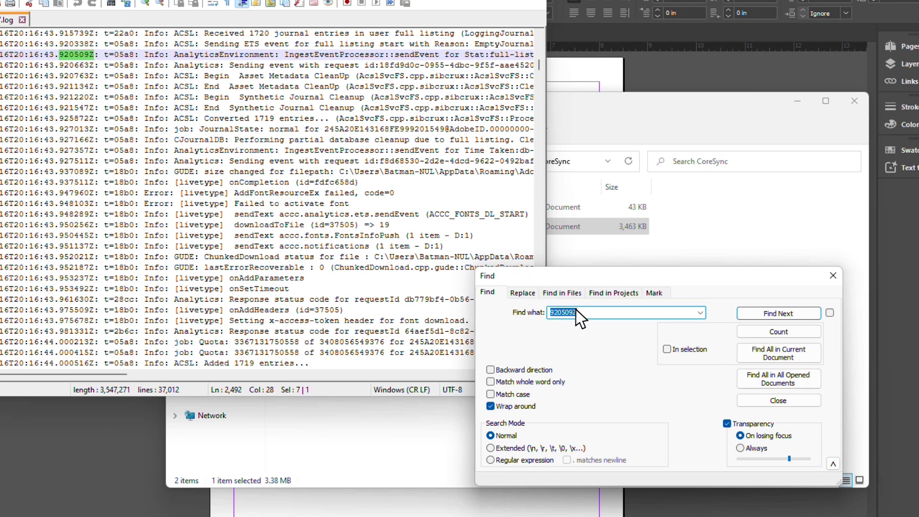
pyautogui.write('AddFontResourceEx')
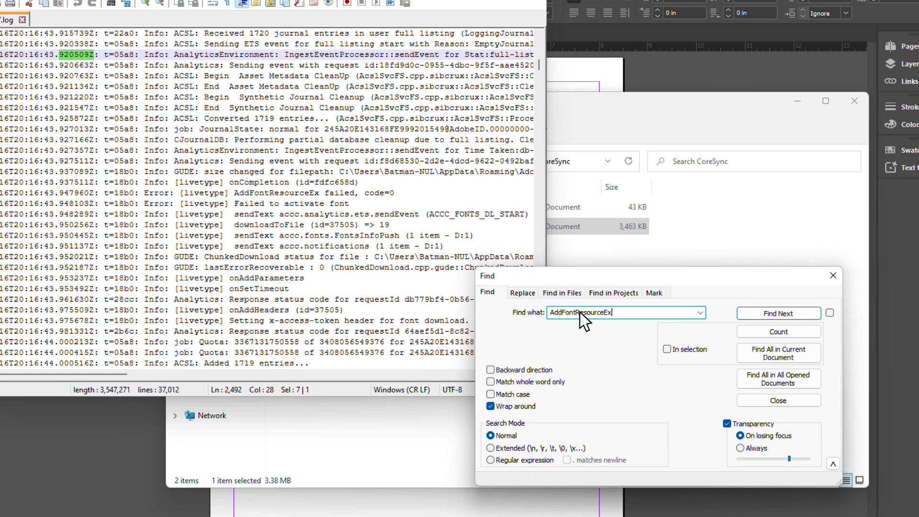
pyautogui.click(753, 314)
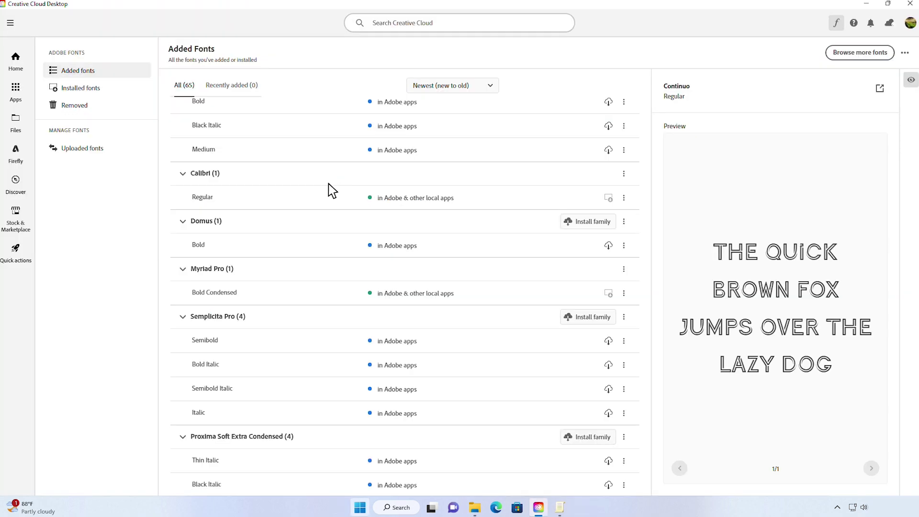
# Step: Launch Local Group Policy Editor via a 'gped' search, enlarging the window and tree pane
pyautogui.click(360, 508)
pyautogui.write('gp')
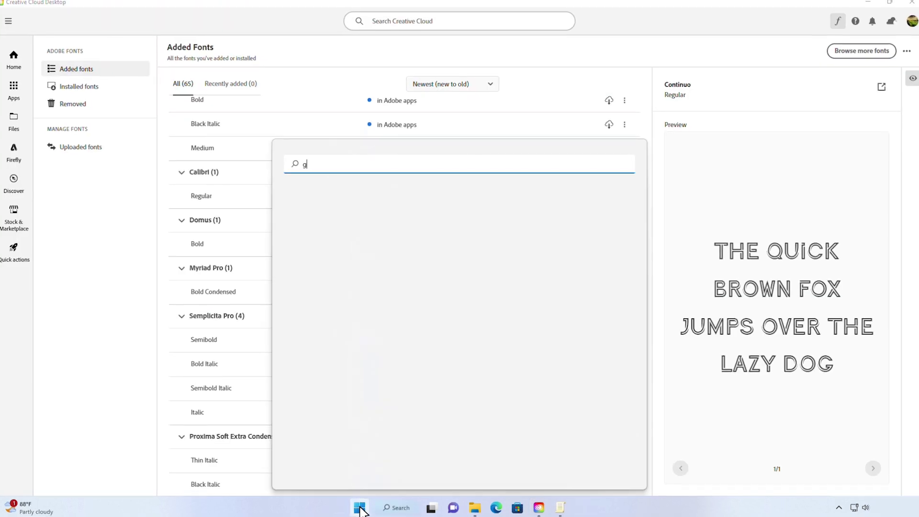
pyautogui.write('ed')
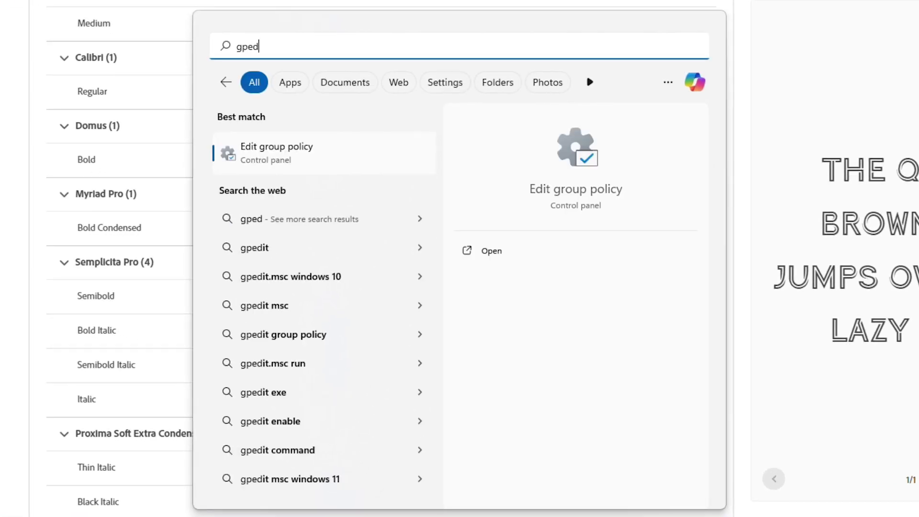
pyautogui.press('Return')
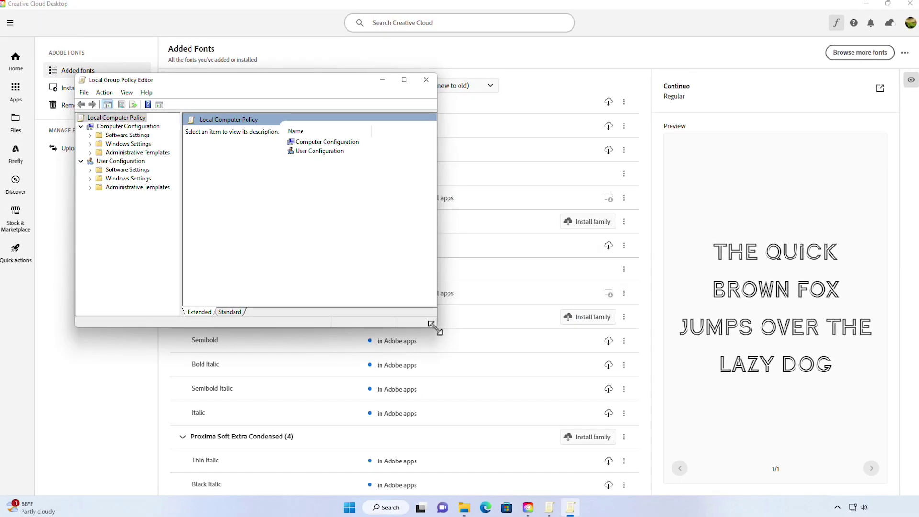
pyautogui.moveTo(437, 328); pyautogui.dragTo(631, 496)
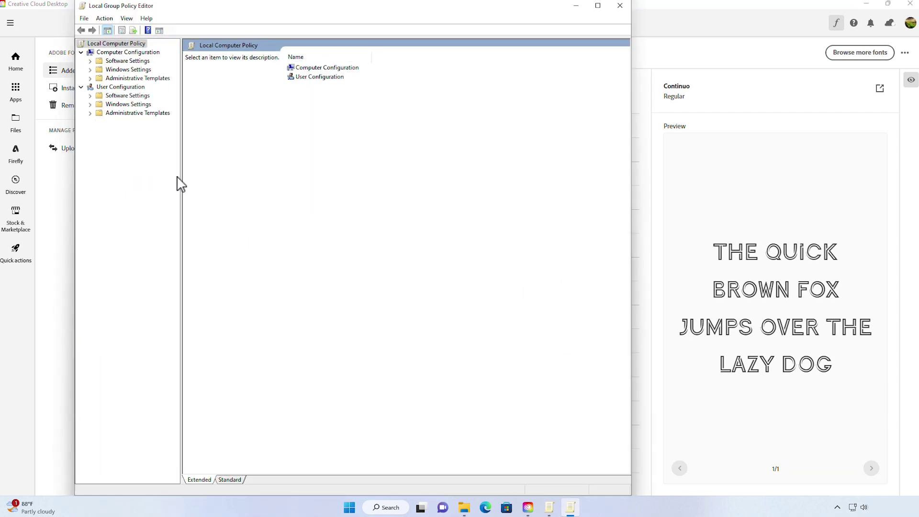
pyautogui.moveTo(181, 172); pyautogui.dragTo(223, 175)
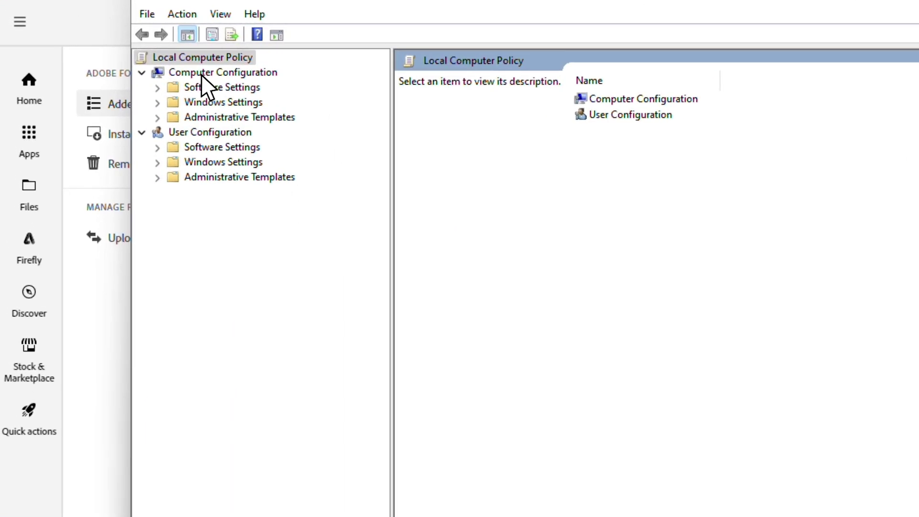
# Step: Expand Administrative Templates > System and select Mitigation Options, showing Untrusted Font Blocking
pyautogui.click(157, 118)
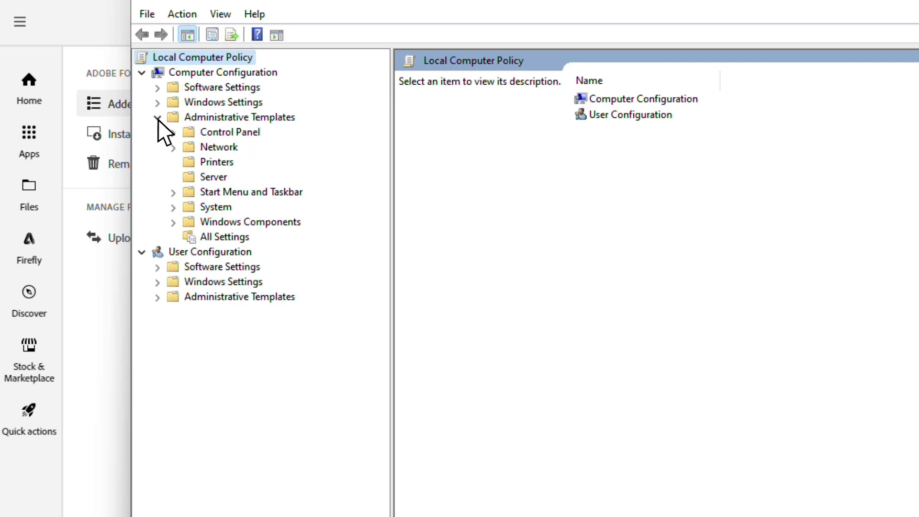
pyautogui.click(174, 207)
pyautogui.scroll(-2, 174, 206)
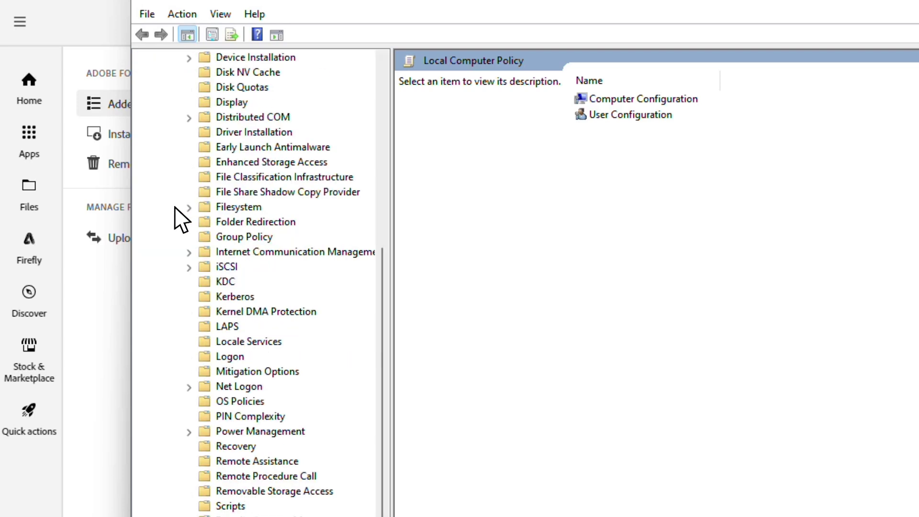
pyautogui.click(252, 373)
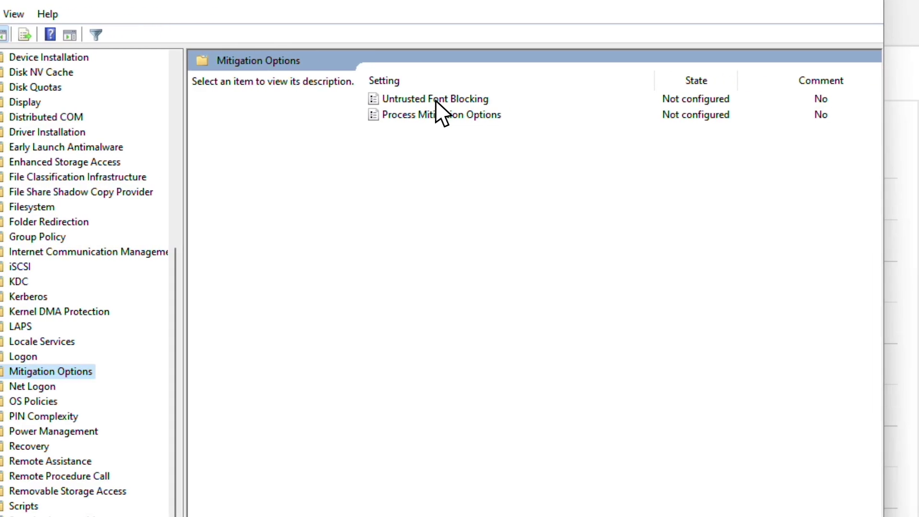
# Step: Inspect the Untrusted Font Blocking policy, then close it and the Group Policy Editor
pyautogui.doubleClick(436, 100)
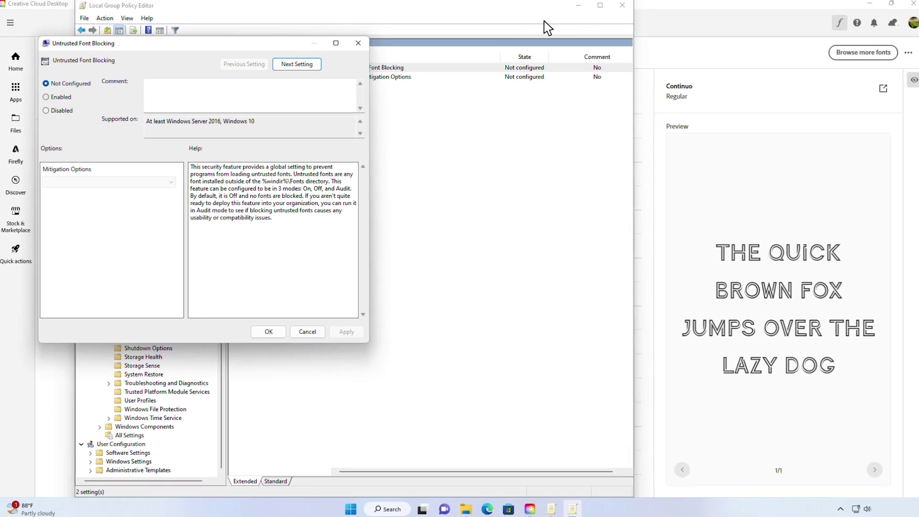
pyautogui.click(621, 6)
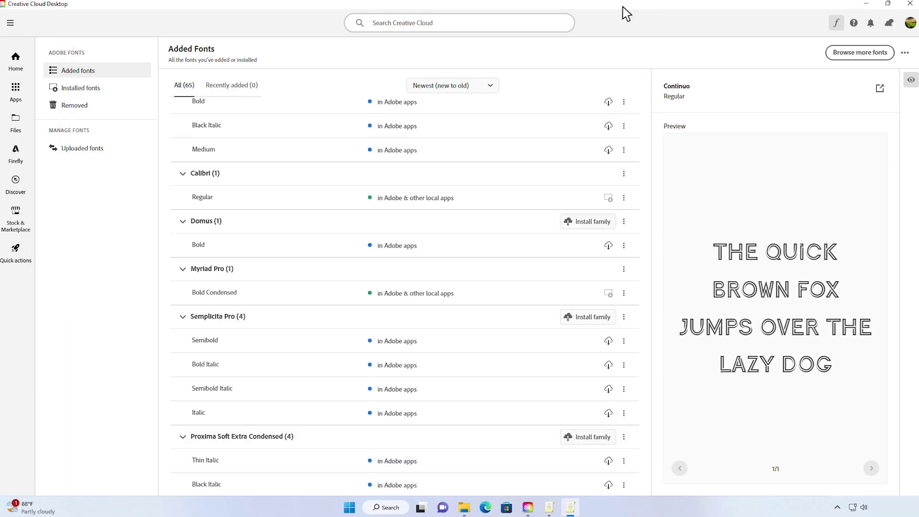
# Step: Launch Registry Editor as administrator via a 'rededit' search and expand HKEY_LOCAL_MACHINE
pyautogui.click(355, 507)
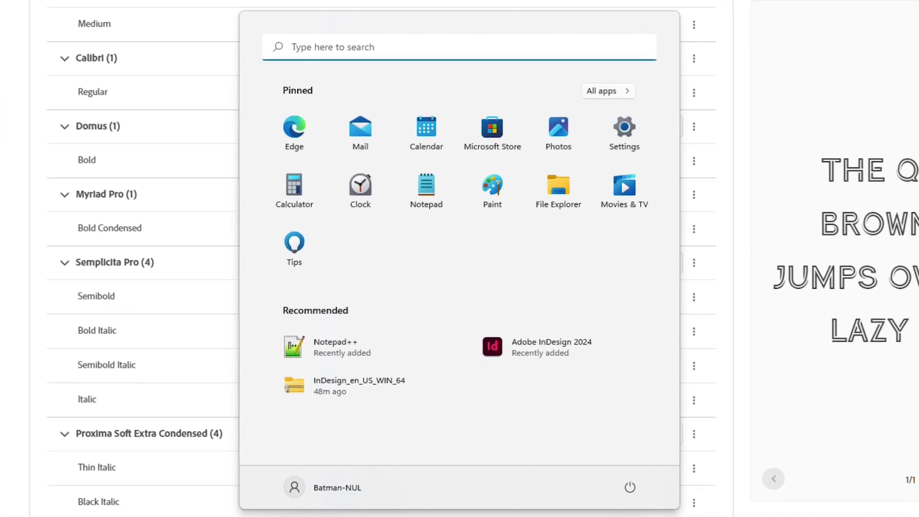
pyautogui.write('red')
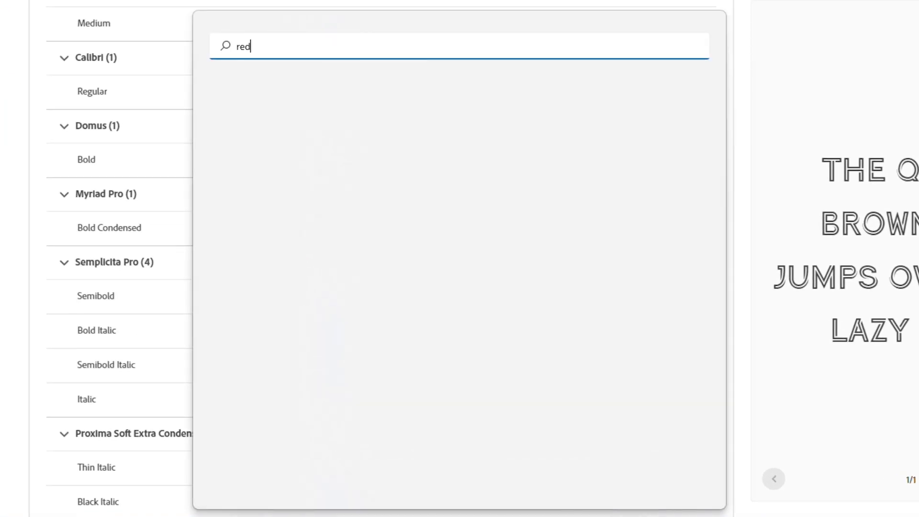
pyautogui.write('edit')
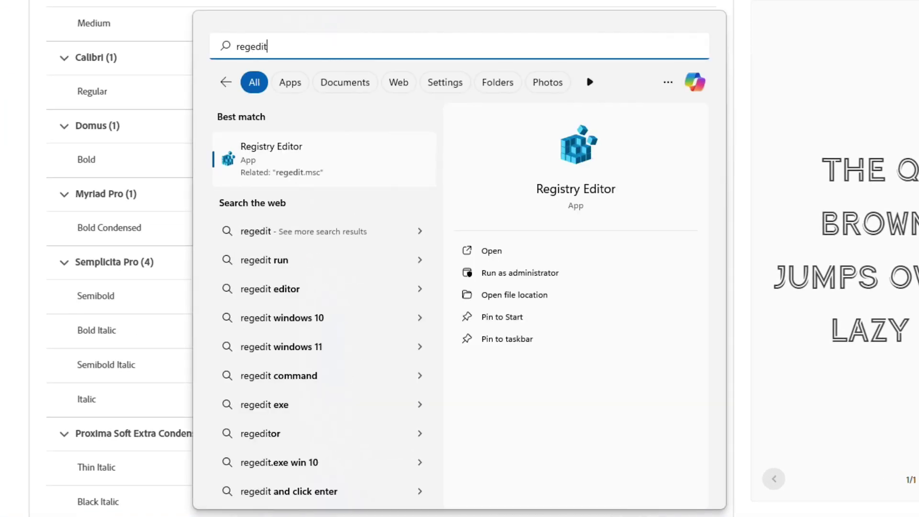
pyautogui.click(527, 272)
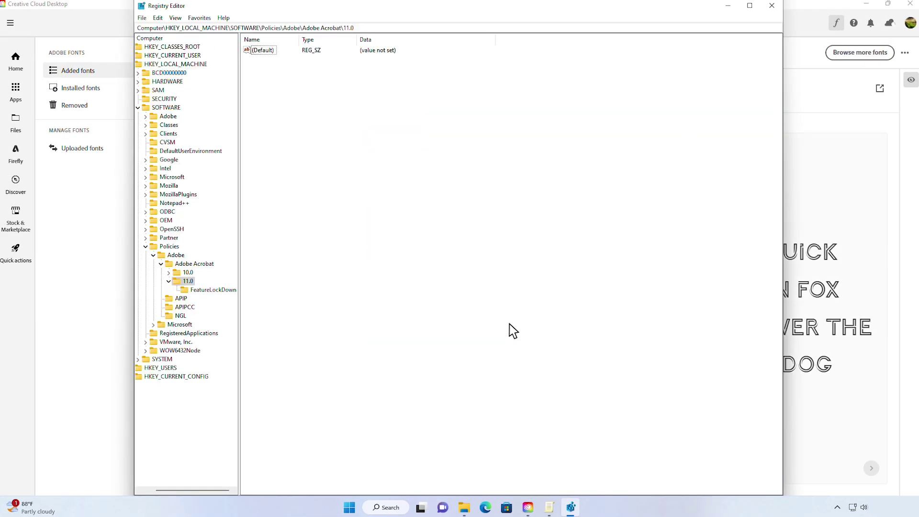
pyautogui.click(158, 65)
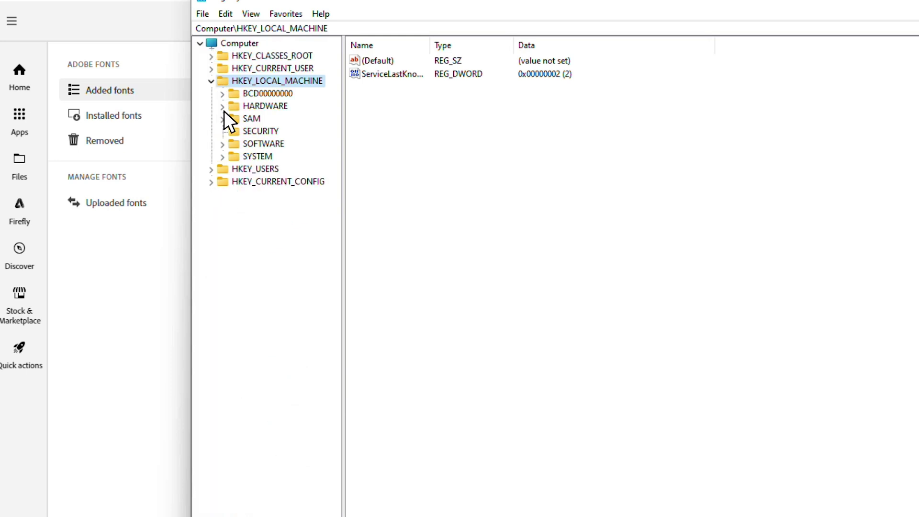
# Step: Navigate SYSTEM > CurrentControlSet > Control > Session Manager > kernel and select MitigationOptions
pyautogui.click(222, 156)
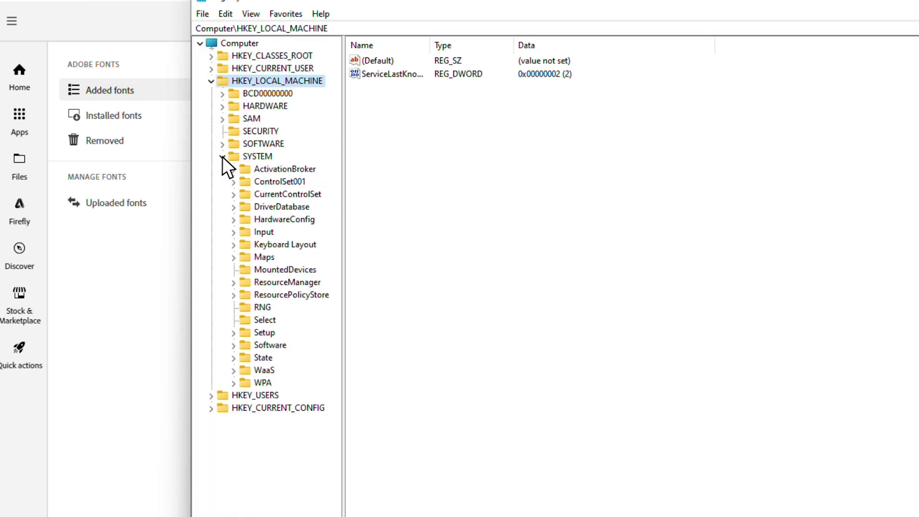
pyautogui.click(233, 194)
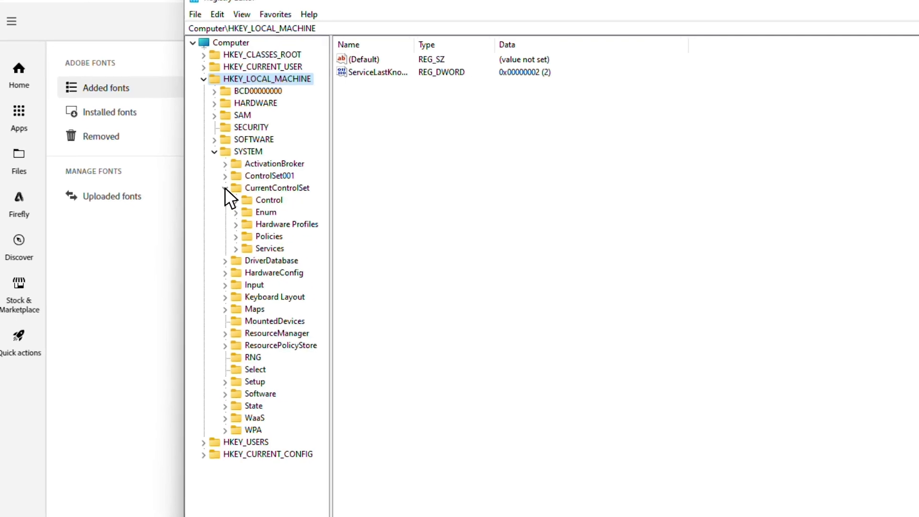
pyautogui.click(244, 206)
pyautogui.moveTo(286, 211); pyautogui.dragTo(382, 205)
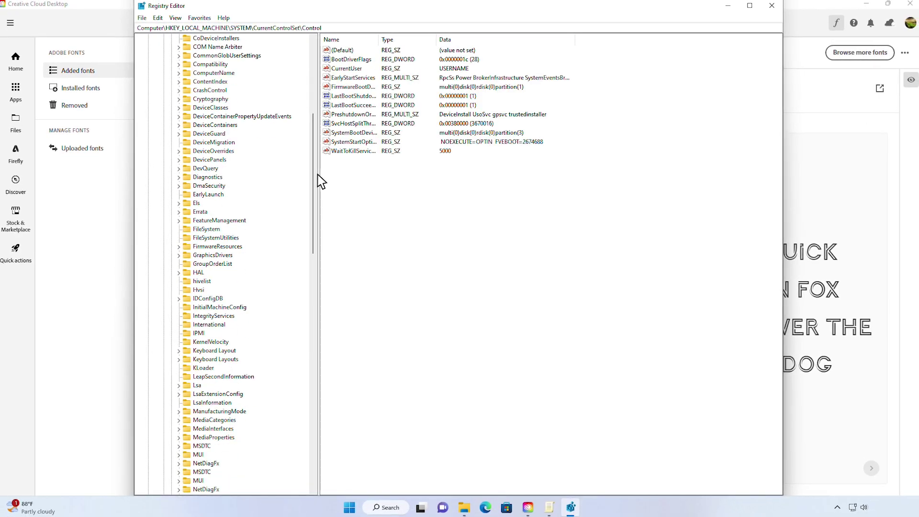
pyautogui.scroll(-14, 311, 201)
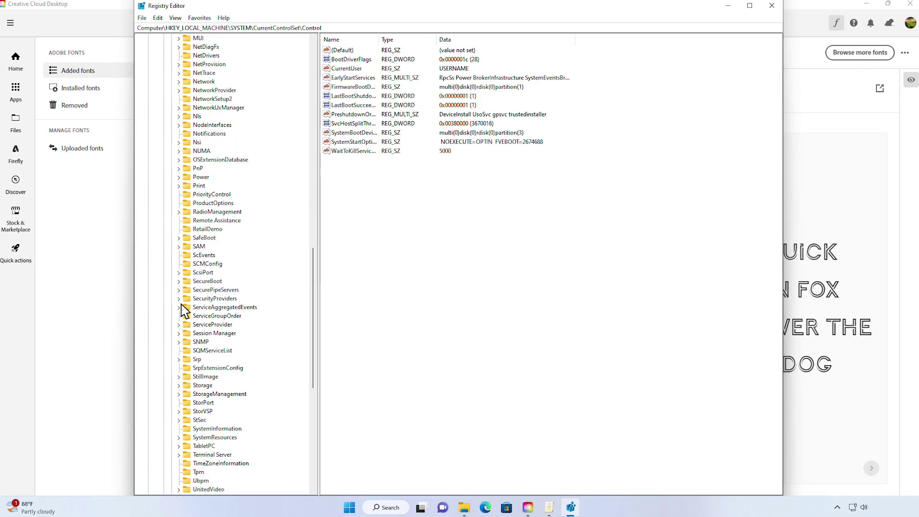
pyautogui.click(179, 307)
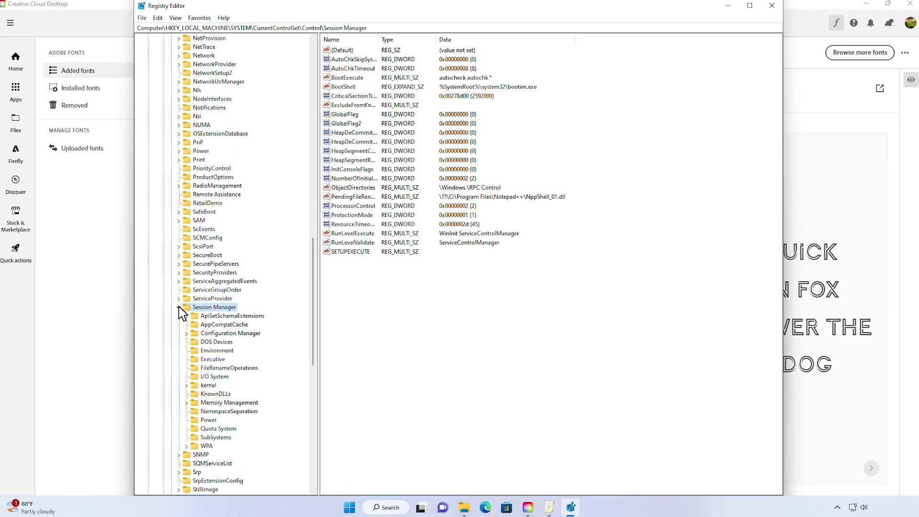
pyautogui.click(186, 385)
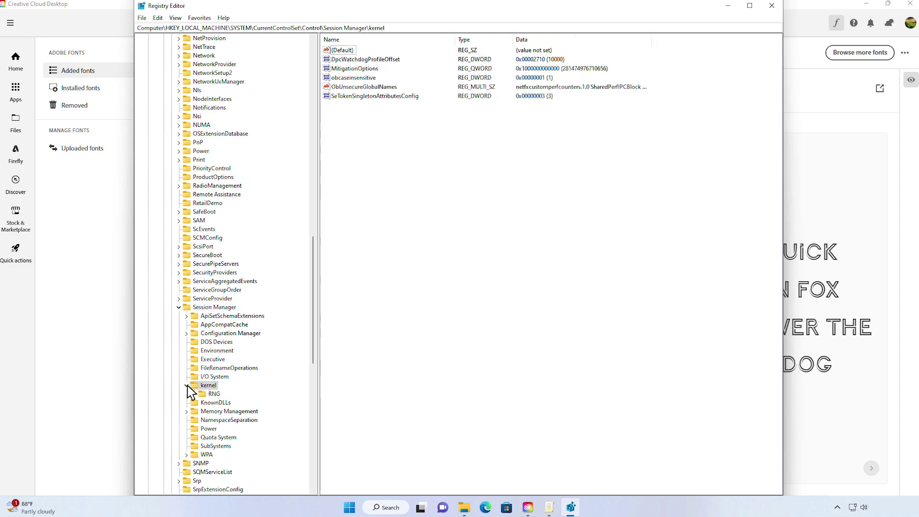
pyautogui.click(367, 71)
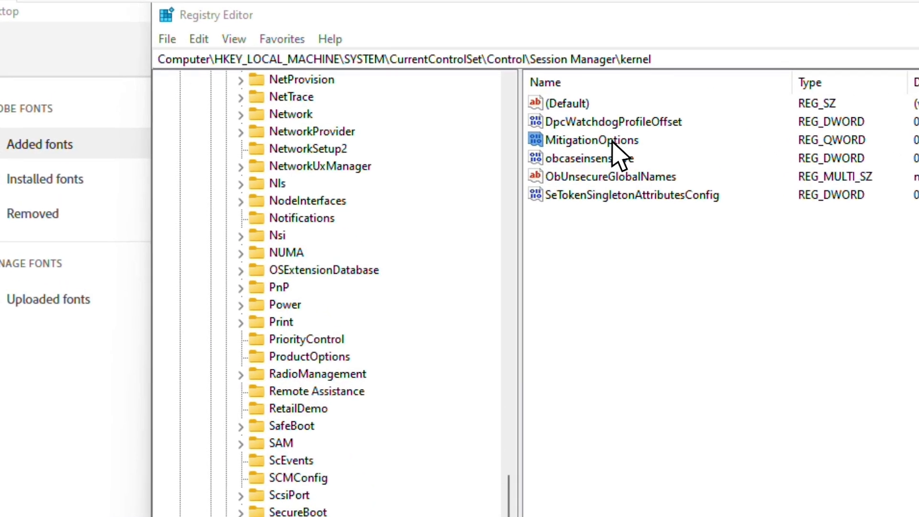
pyautogui.doubleClick(366, 69)
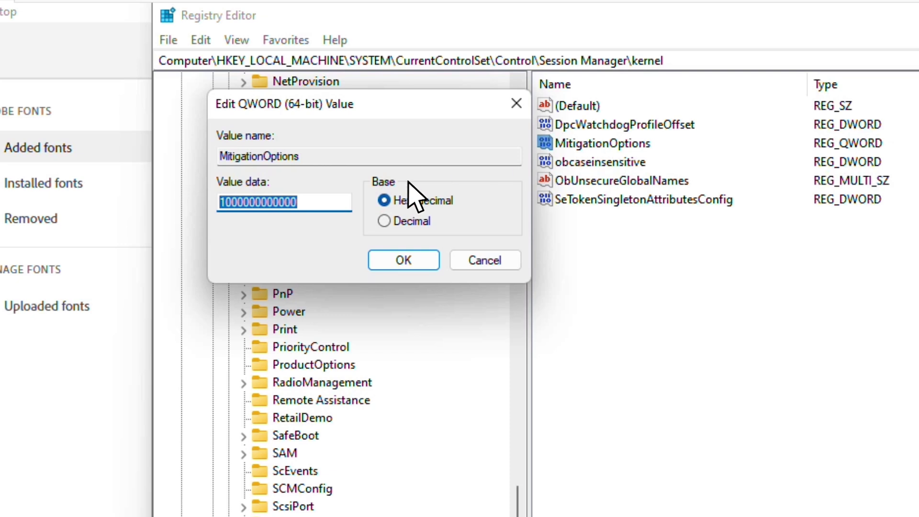
pyautogui.click(225, 214)
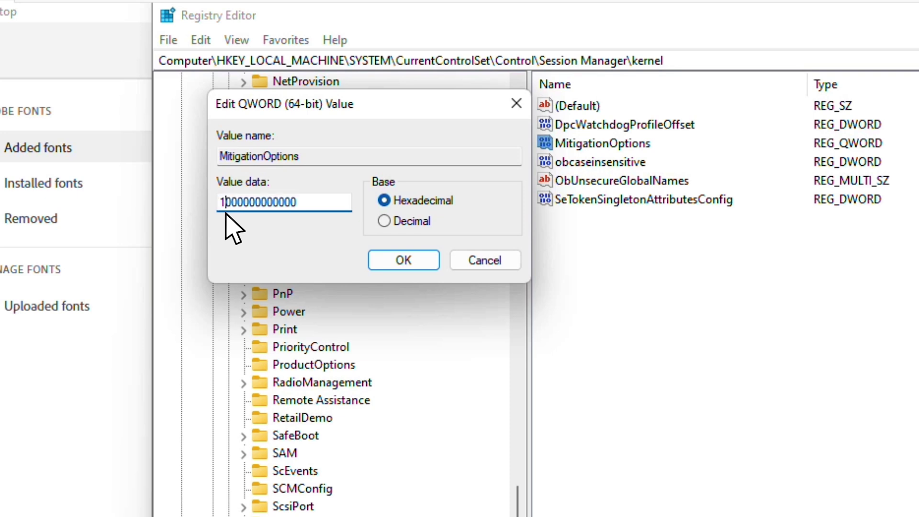
pyautogui.press('BackSpace')
pyautogui.write('2')
pyautogui.click(403, 260)
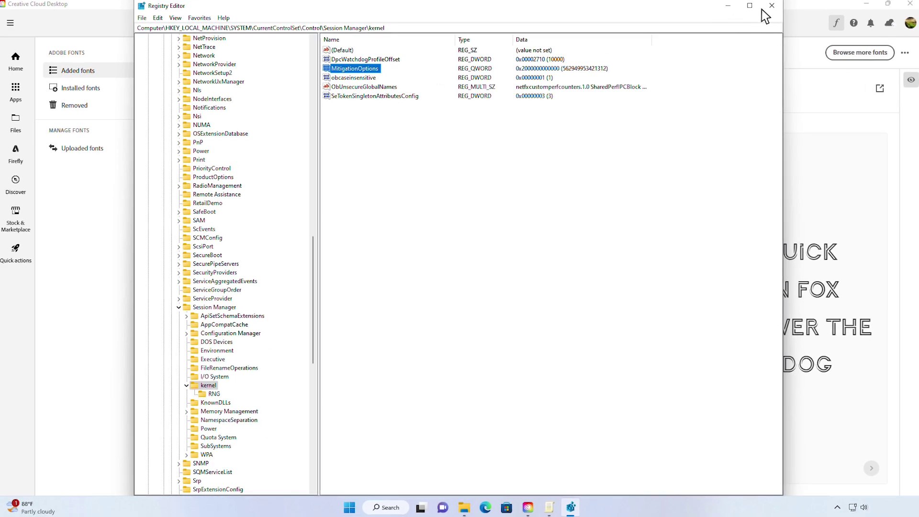
# Step: Close Registry Editor and bring up the Start button's quick-link menu to reach Restart
pyautogui.click(772, 5)
pyautogui.rightClick(360, 509)
pyautogui.moveTo(378, 470)
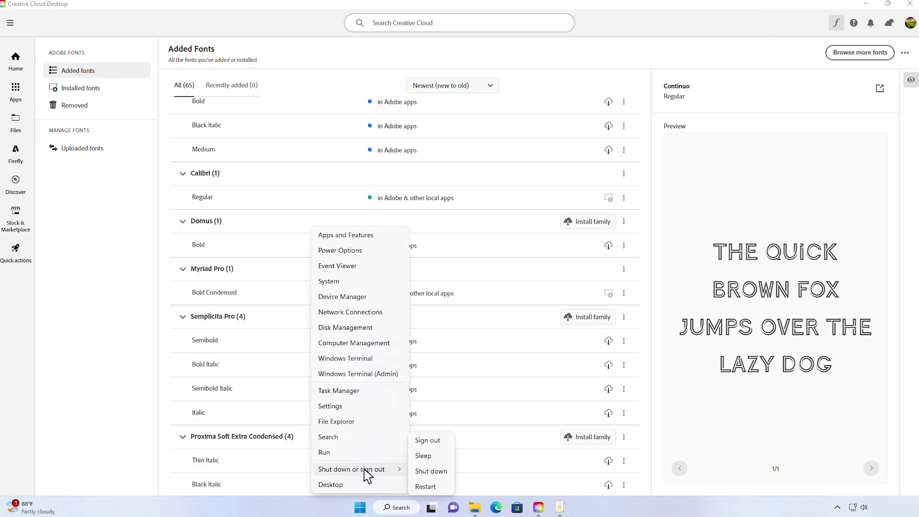